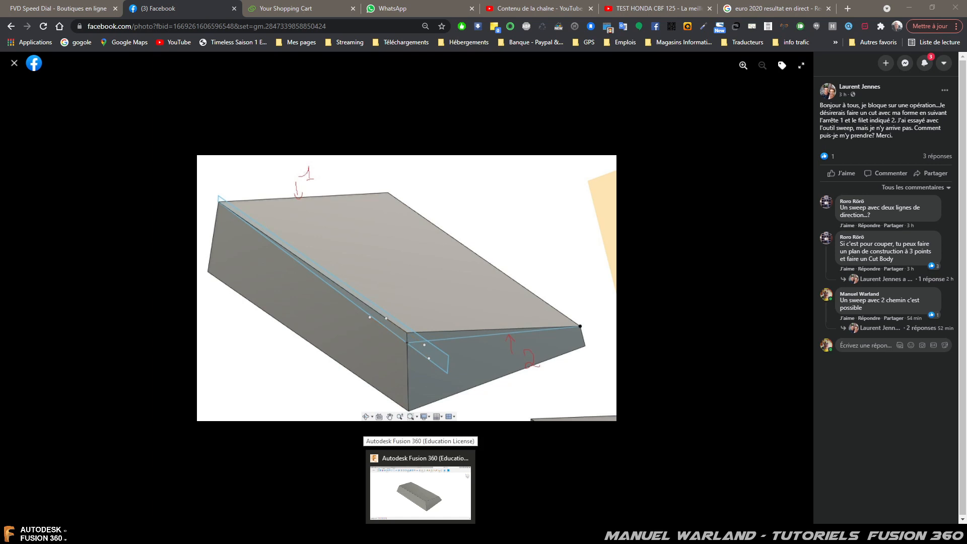
Step: Switch to Fusion 360 and orient the sloped block so its front and right side faces are both visible
left_click(468, 519)
scroll(358, 310, "down", 2)
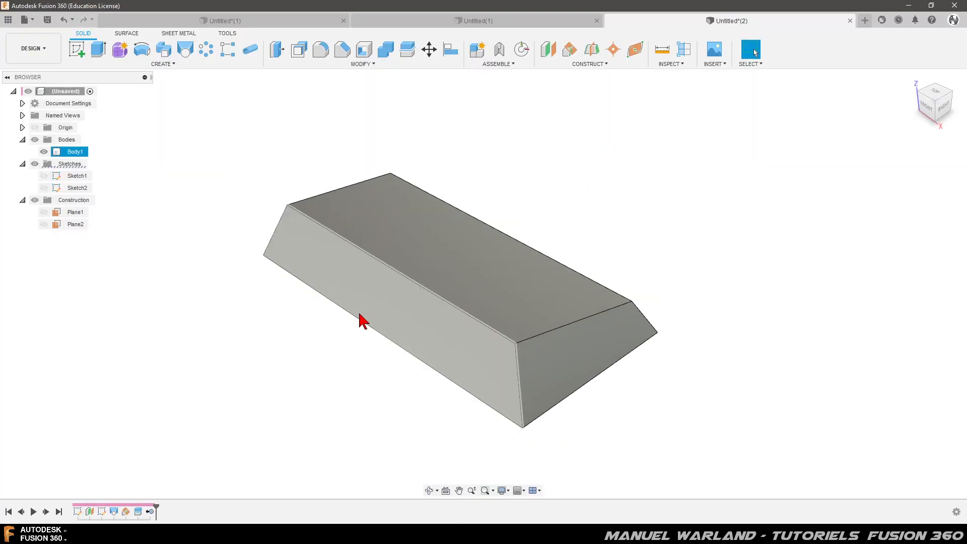
scroll(365, 412, "up", 1)
middle_click_drag(425, 425, 394, 378, "shift")
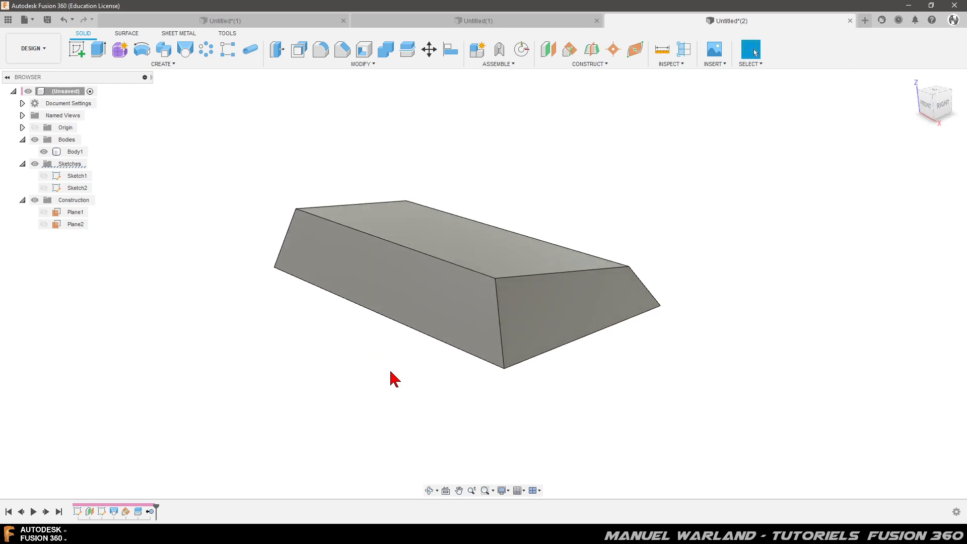
Step: On the block's front face, sketch a line from the upper left corner to the right edge, ending about 10.7 mm below the top edge
left_click(390, 282)
left_click(76, 49)
left_click(77, 49)
left_click(316, 281)
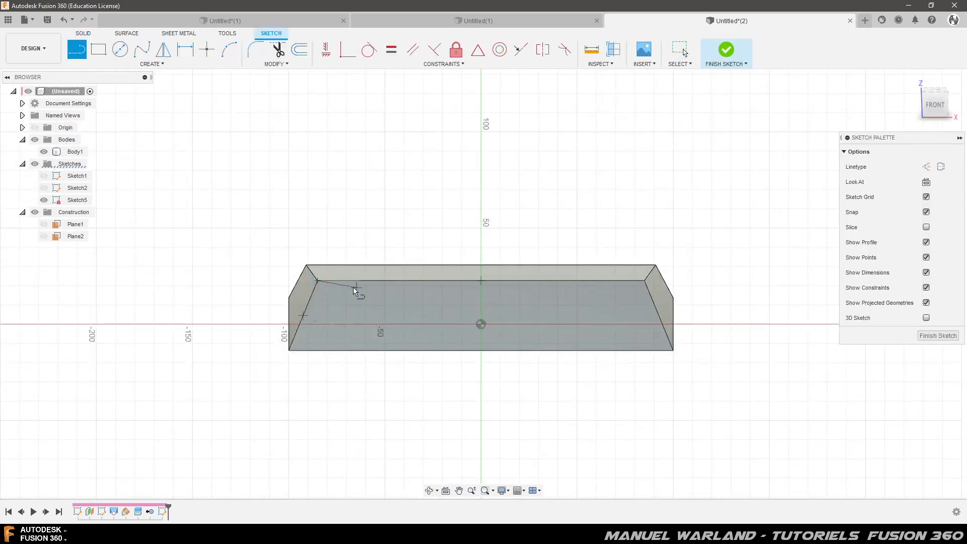
left_click(652, 301)
Step: Dimension the line's right endpoint 10 mm below the front face's top edge and finish the sketch
key("d")
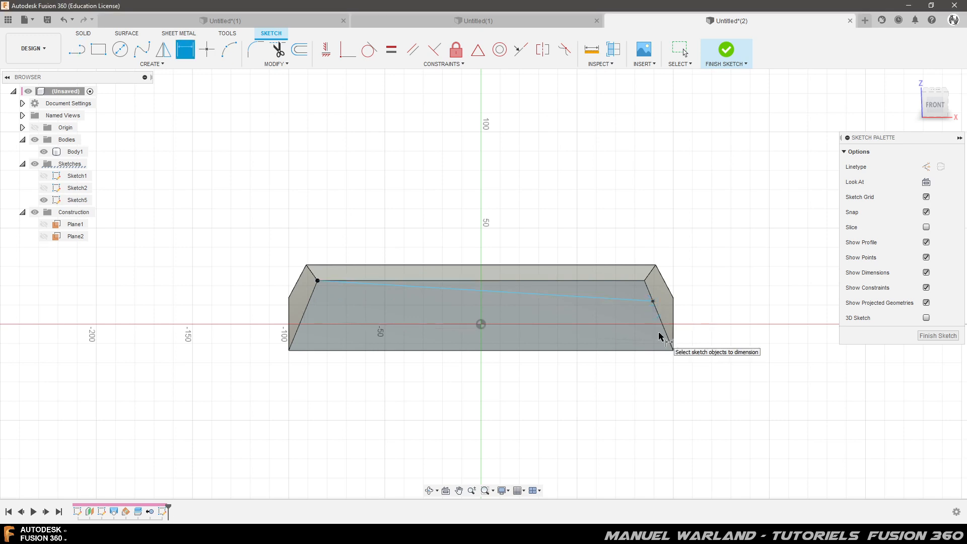
left_click(652, 301)
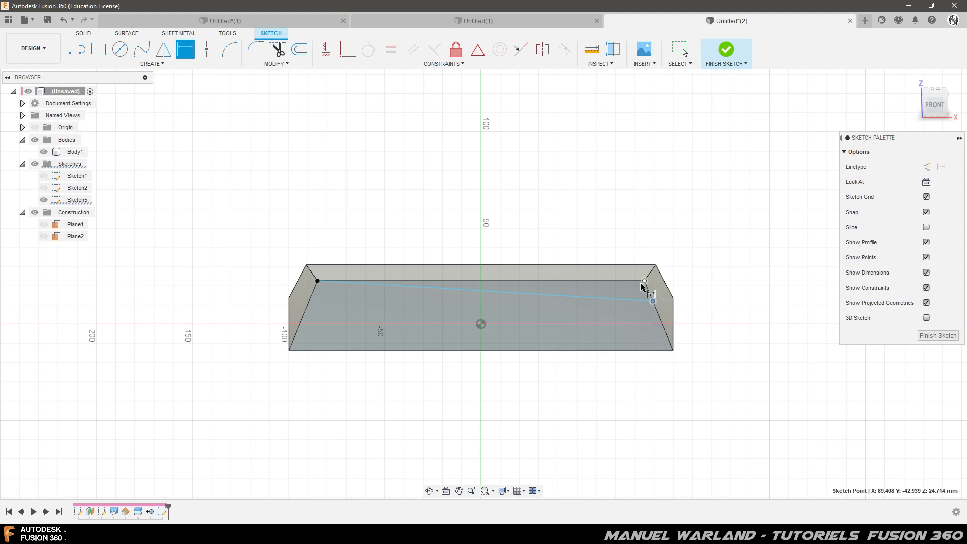
left_click(637, 281)
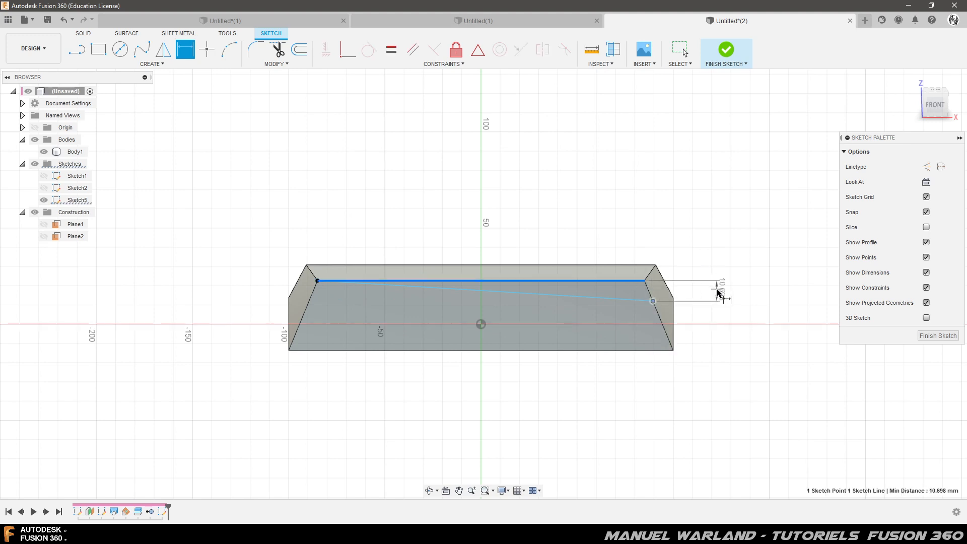
left_click(718, 294)
type("10")
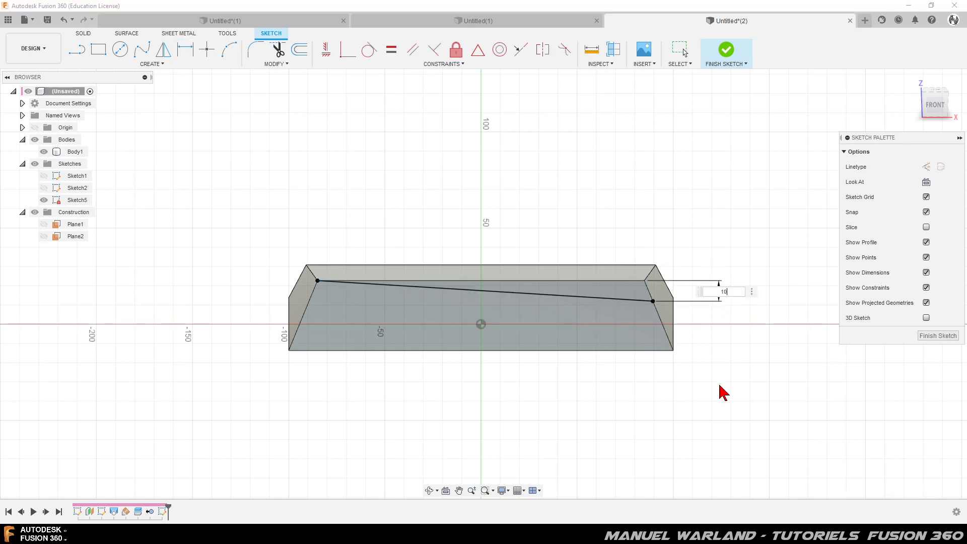
key("Return")
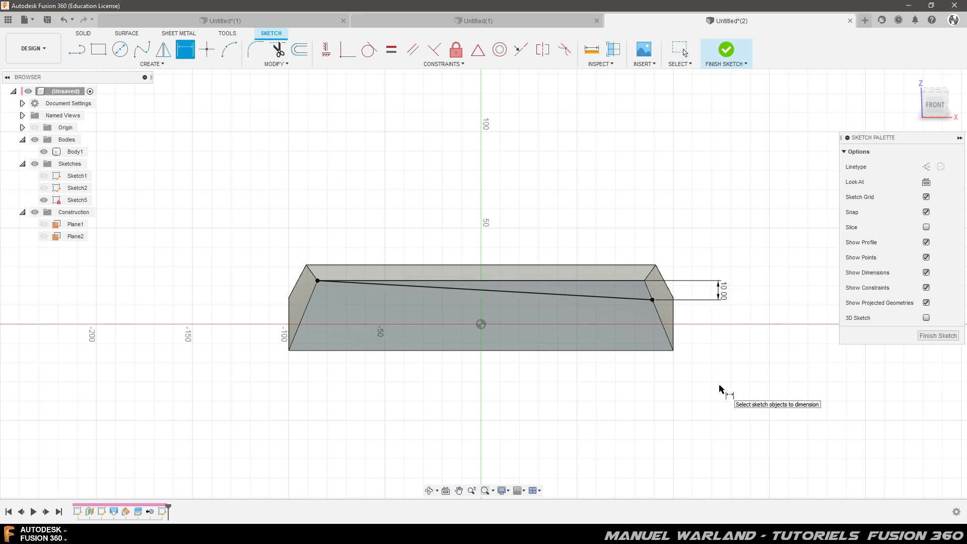
left_click(936, 337)
Step: Start a sketch on the block's right side face and project the front line's lower endpoint into it
left_click(586, 307)
left_click(584, 313)
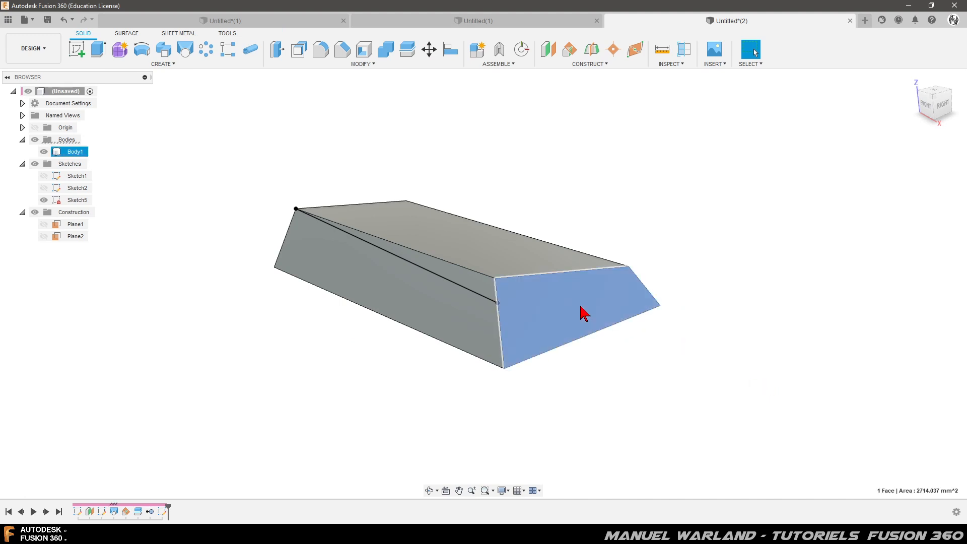
left_click(77, 51)
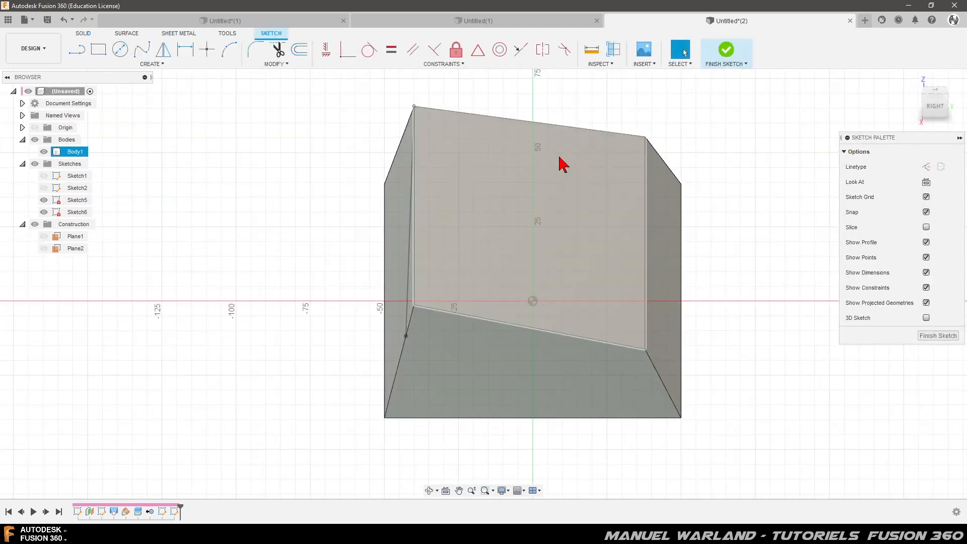
key("p")
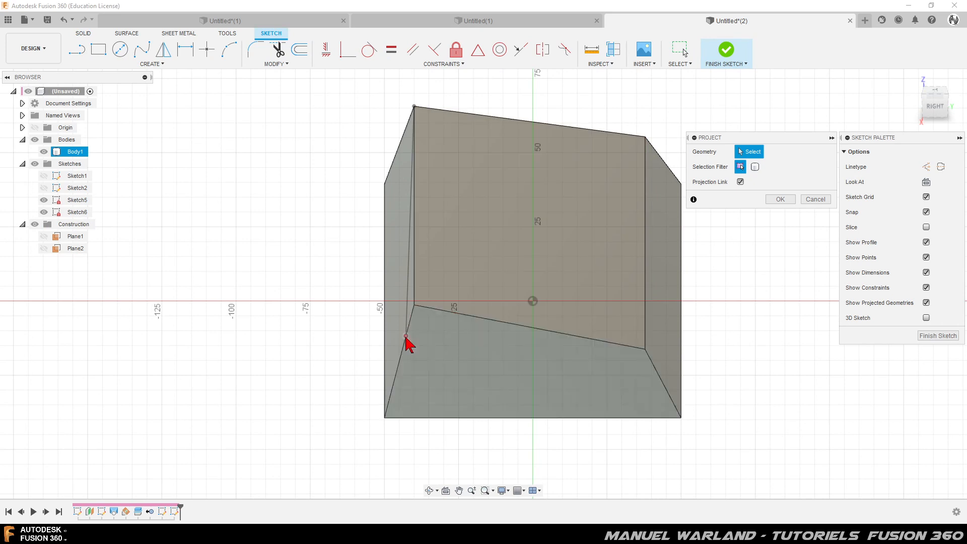
left_click(406, 337)
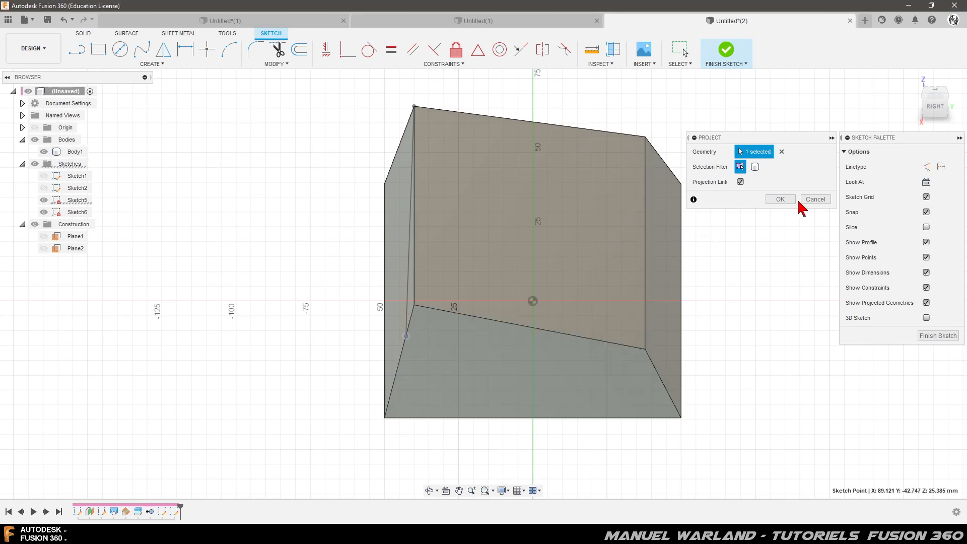
left_click(781, 201)
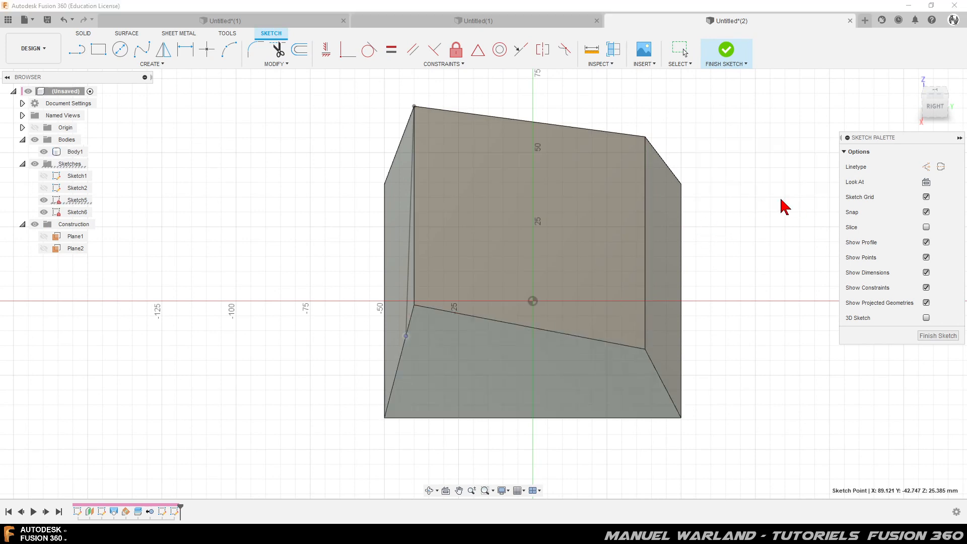
Step: Draw a line from the projected point to the side face's far upper corner and finish the sketch
left_click(77, 49)
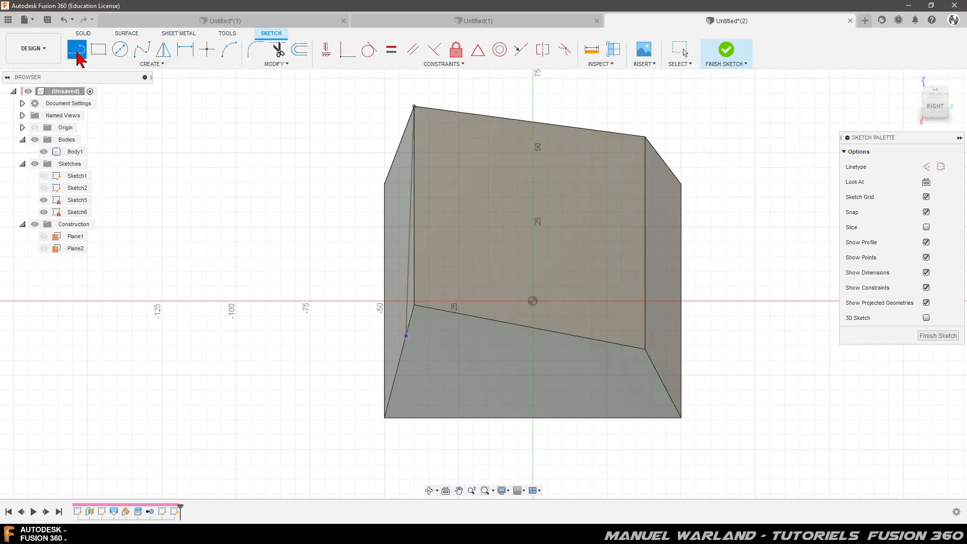
left_click(406, 336)
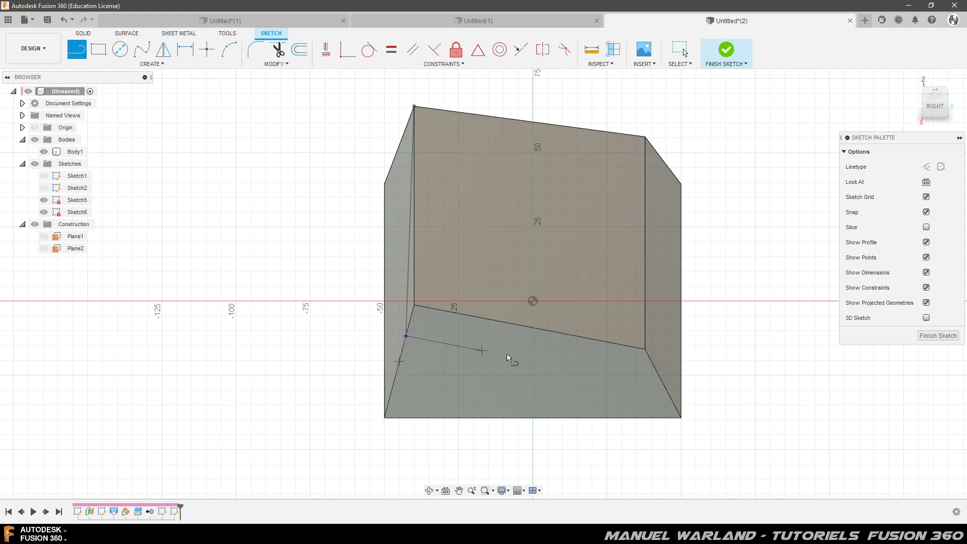
double_click(646, 351)
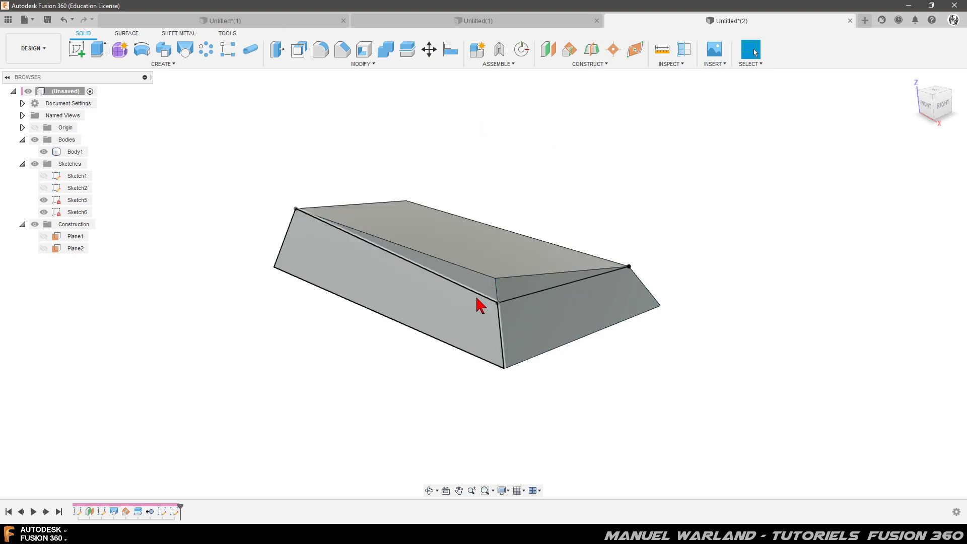
scroll(505, 149, "up", 3)
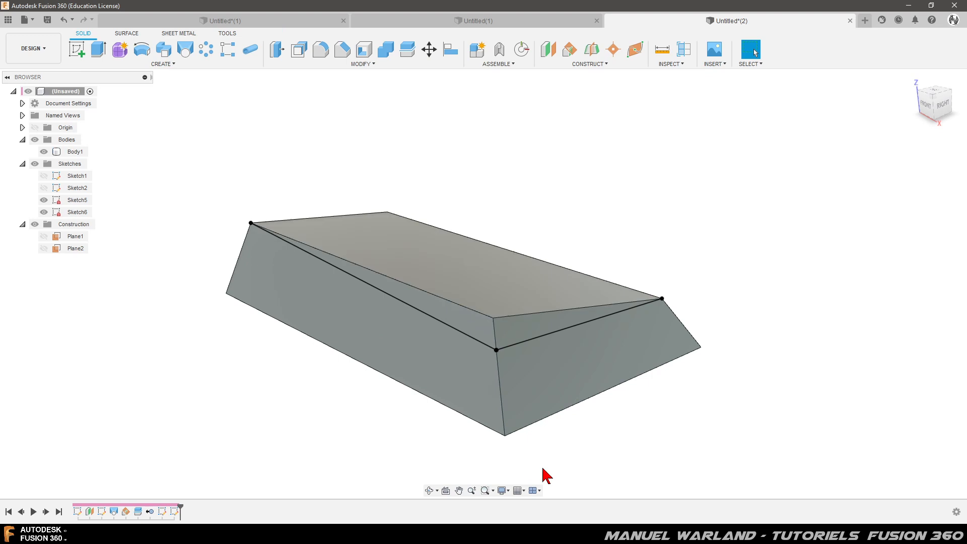
scroll(568, 457, "up", 2)
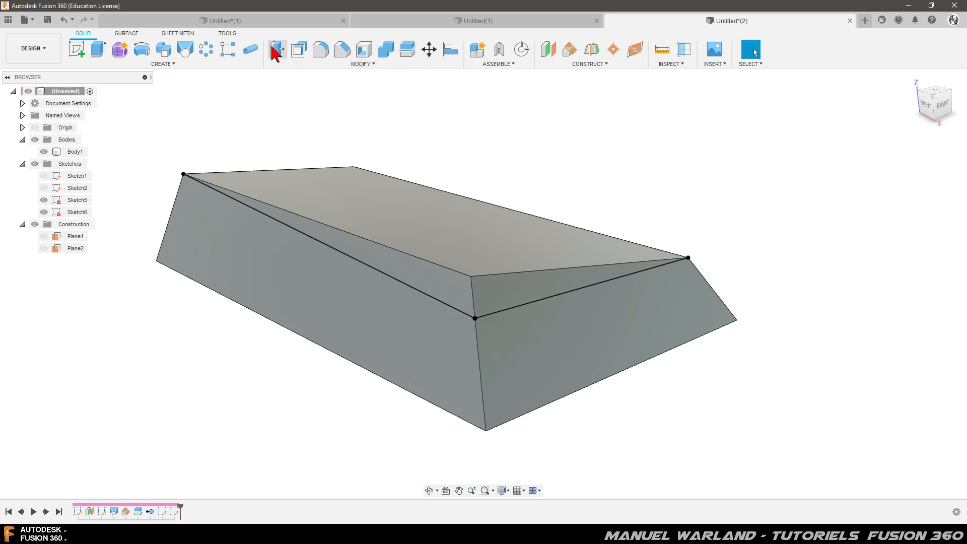
left_click(410, 272)
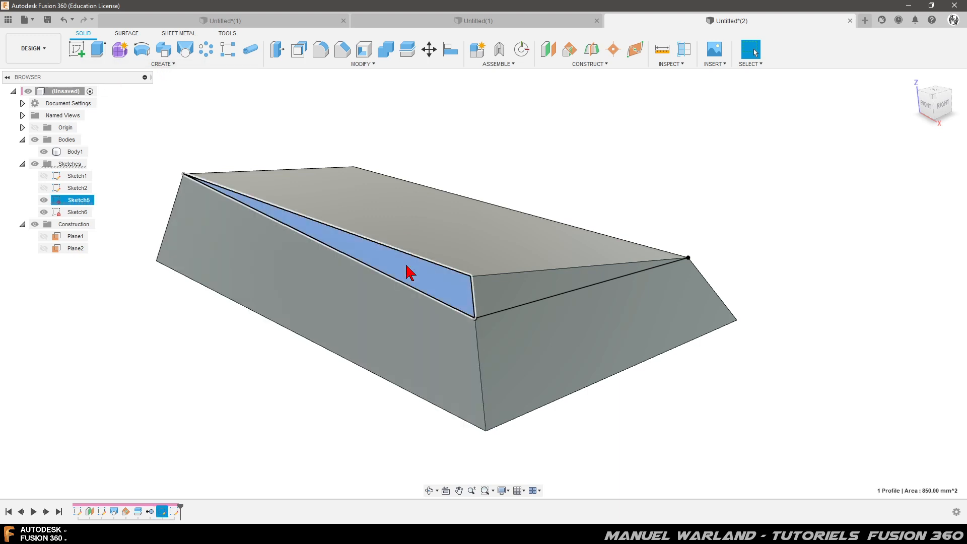
left_click(185, 49)
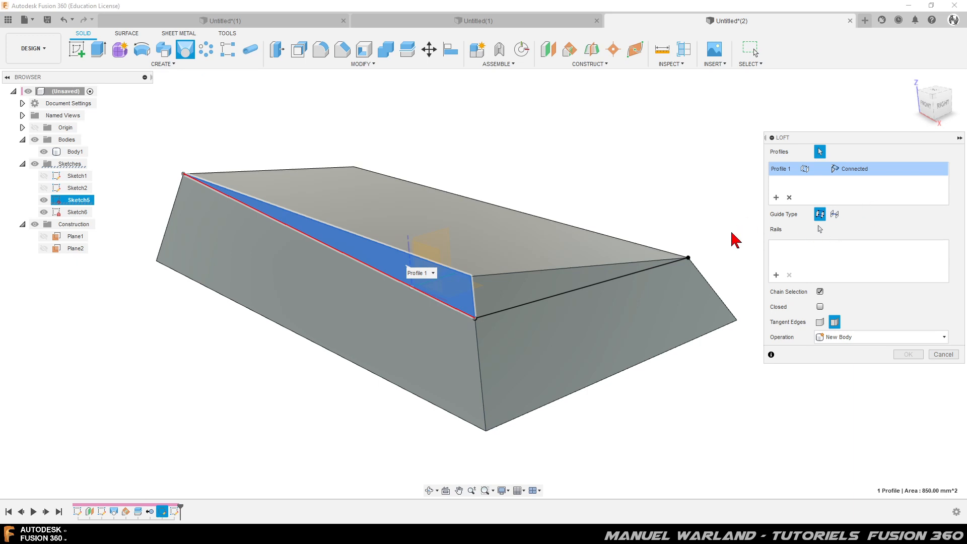
left_click(688, 258)
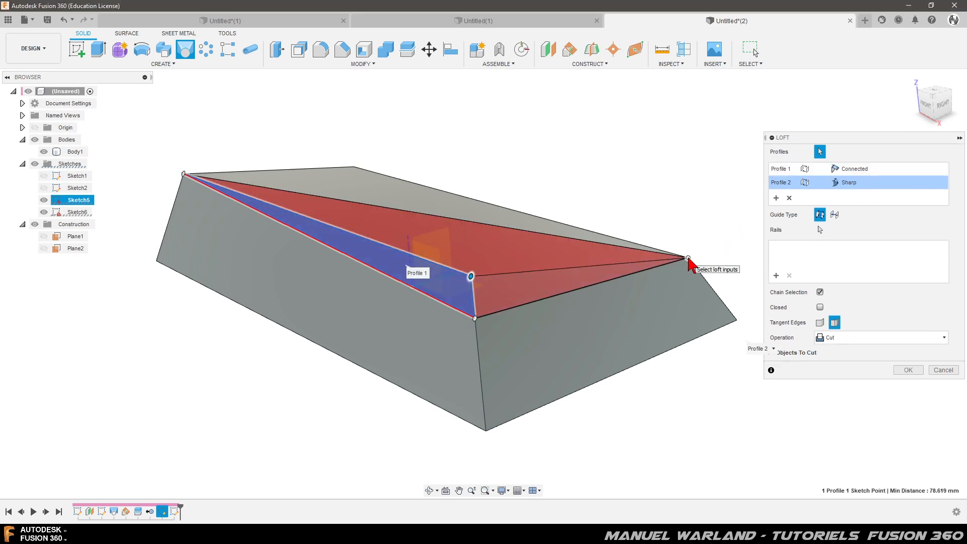
left_click(778, 276)
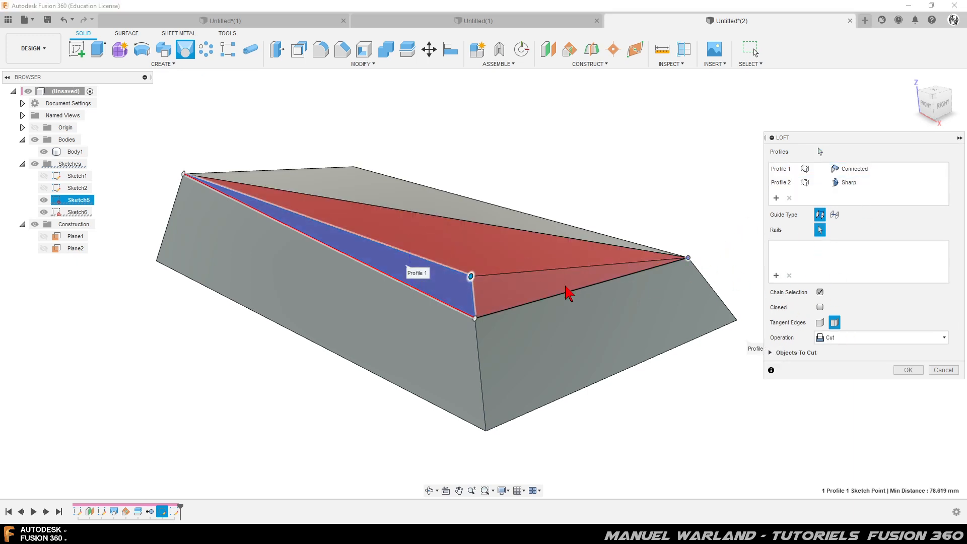
left_click(571, 292)
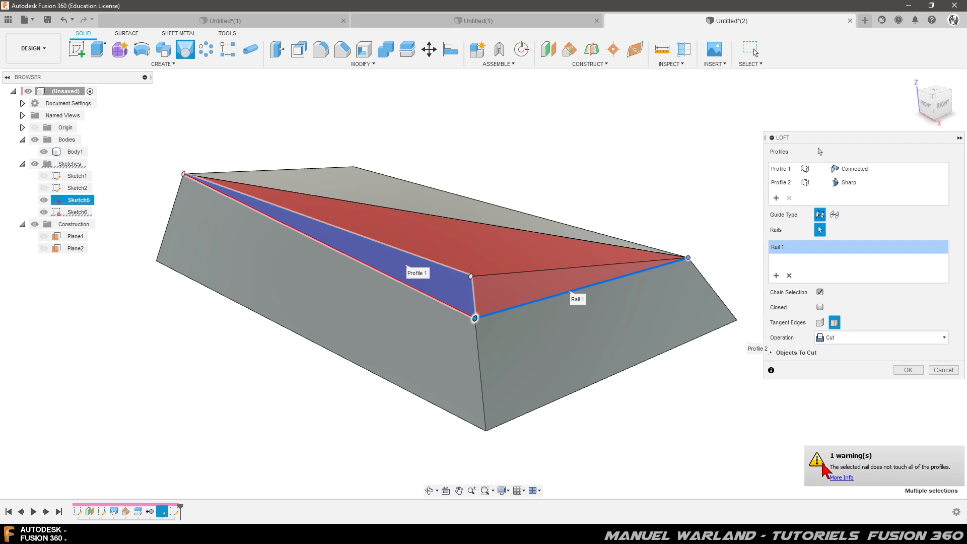
left_click(938, 369)
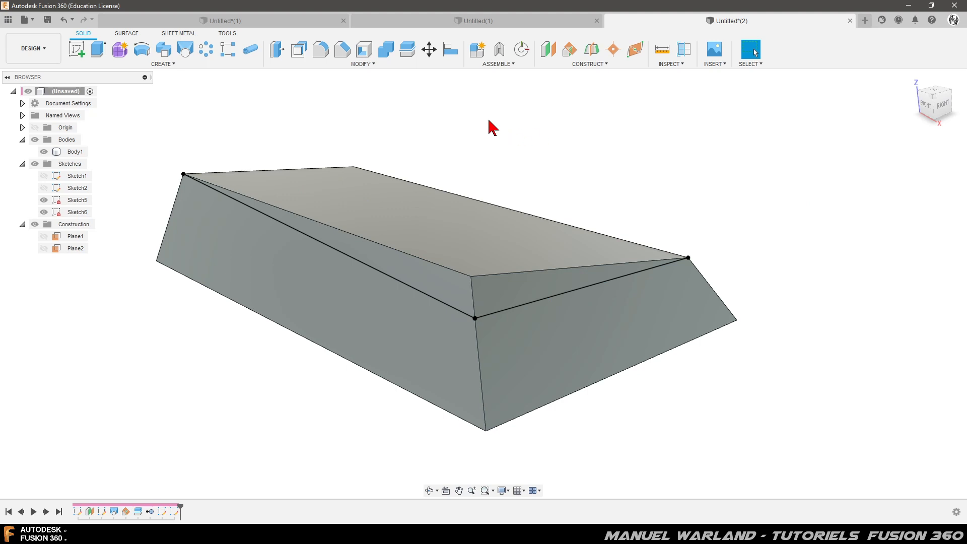
Step: Delete the block's top face with the surface tools, leaving an open surface body
left_click(125, 36)
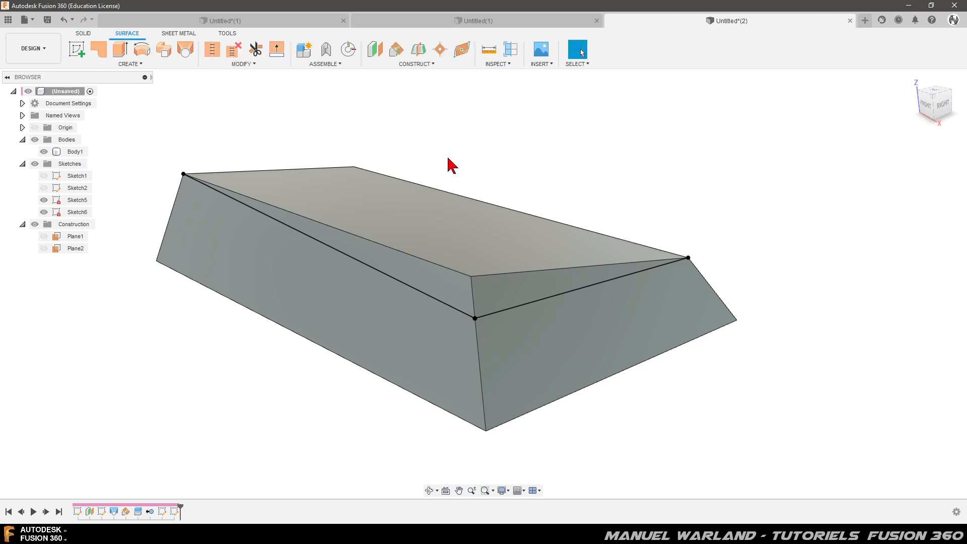
left_click(410, 220)
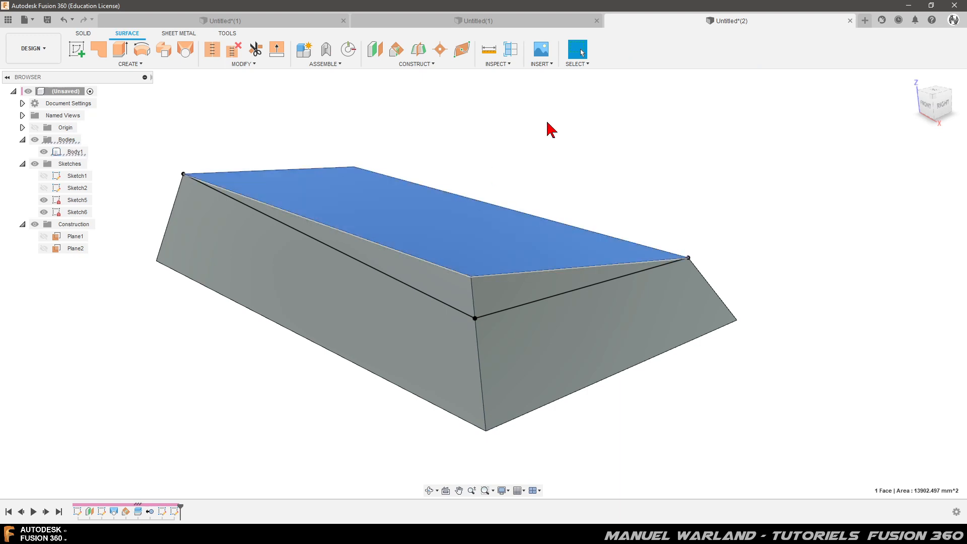
key("Delete")
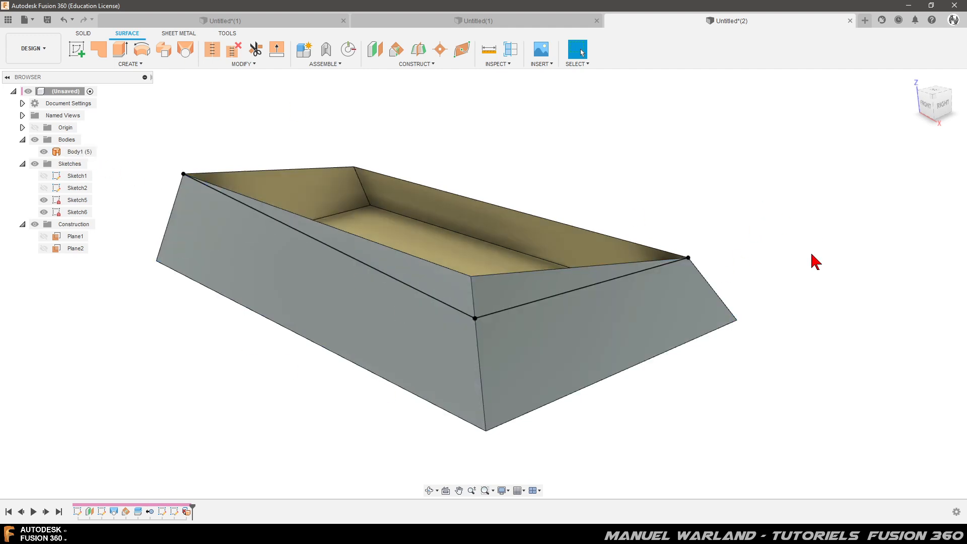
Step: Loft a new surface body from the front sketch line to the rear top edge, using the left top edge and side sketch line as rails
scroll(774, 291, "down", 2)
scroll(571, 151, "up", 2)
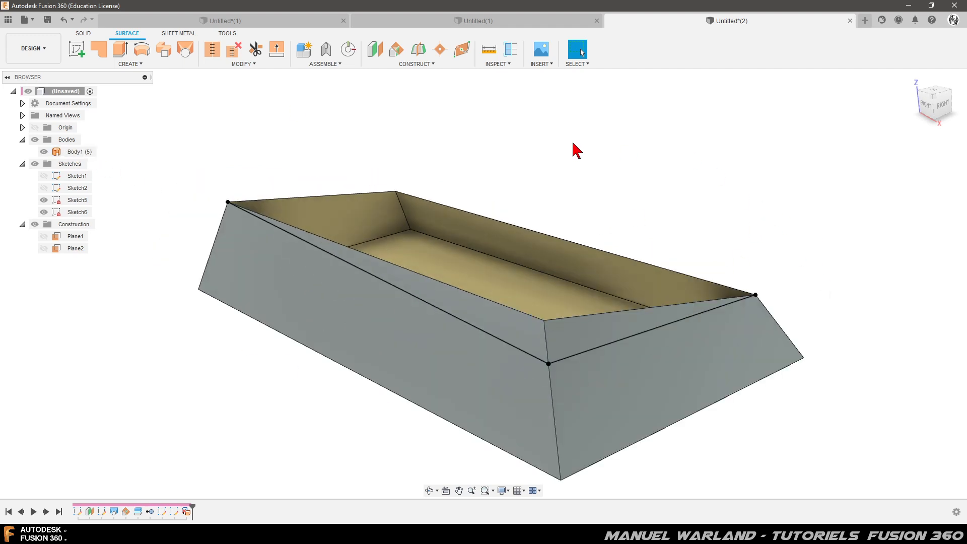
left_click(186, 57)
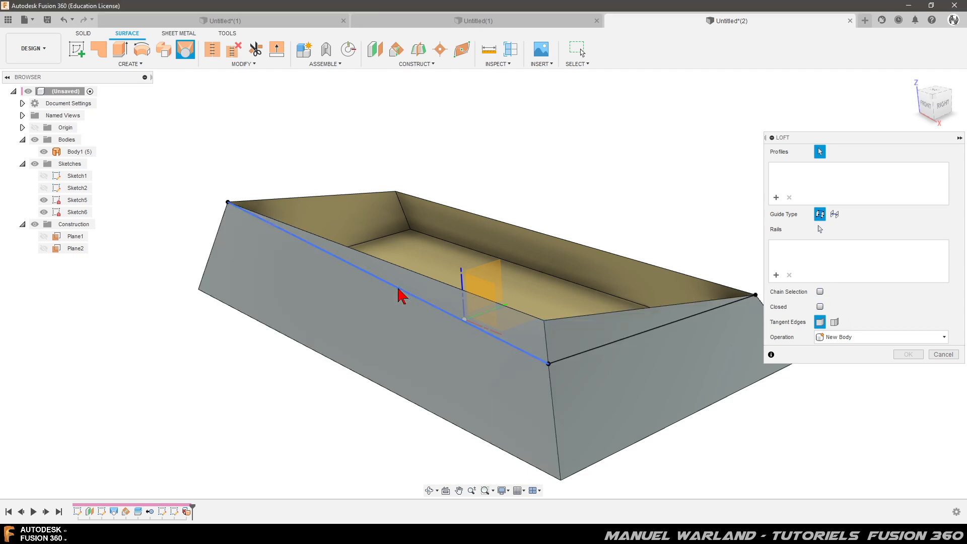
left_click(398, 290)
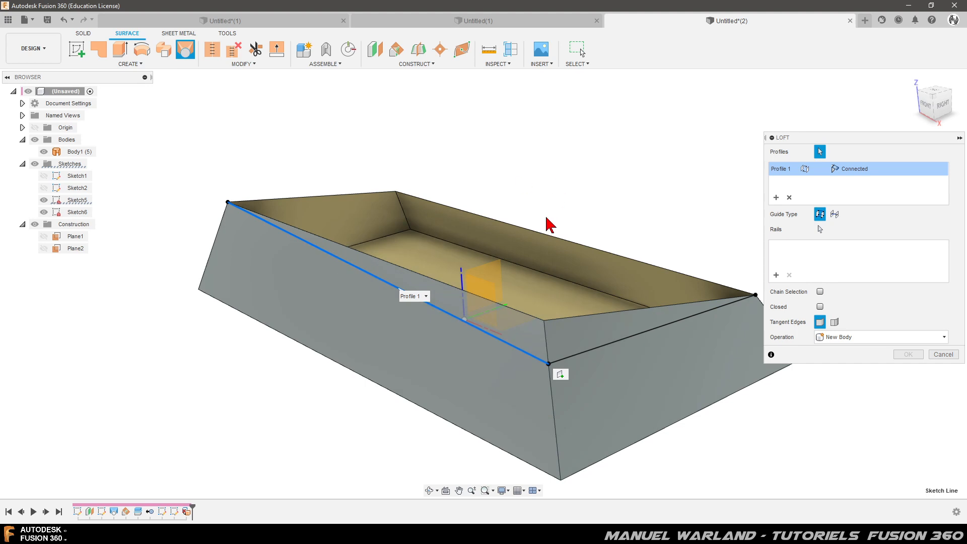
left_click(544, 234)
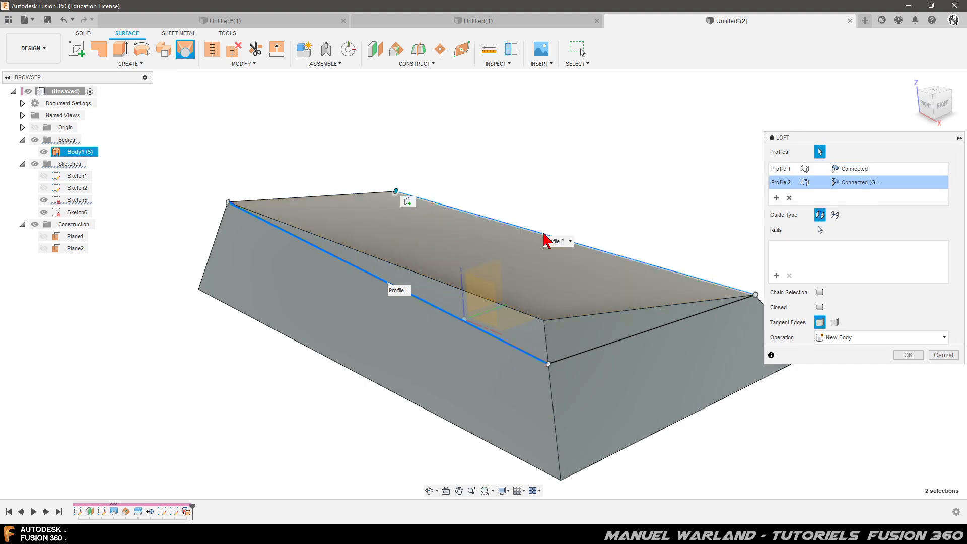
left_click(775, 277)
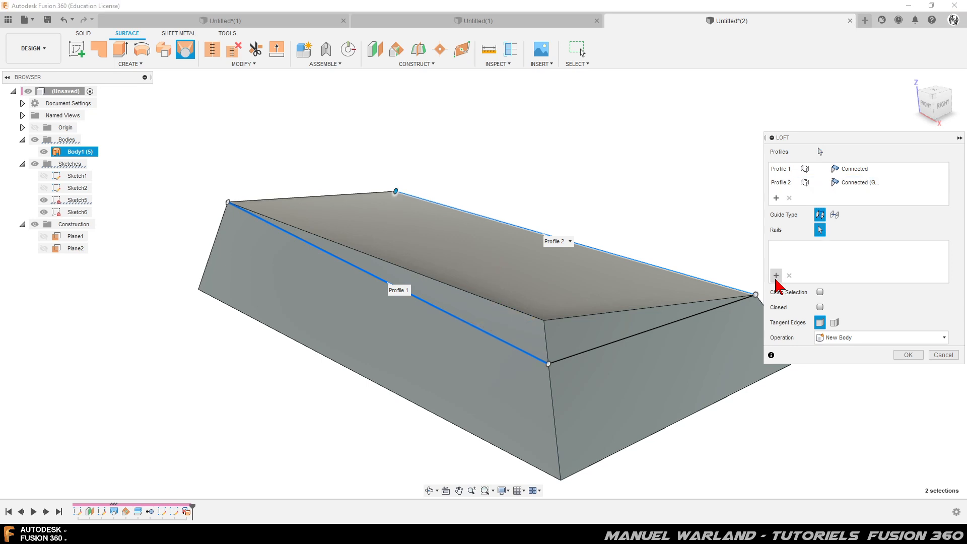
left_click(331, 201)
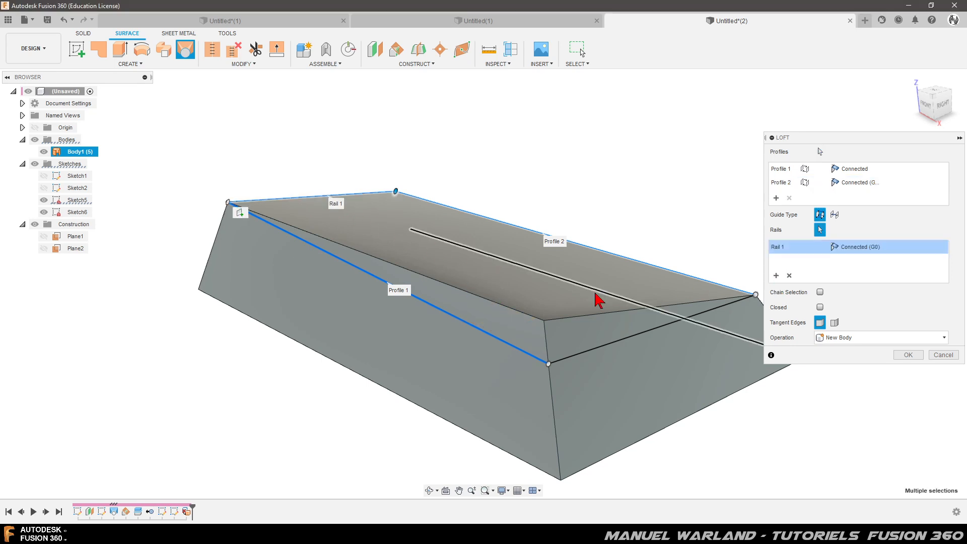
left_click(634, 342)
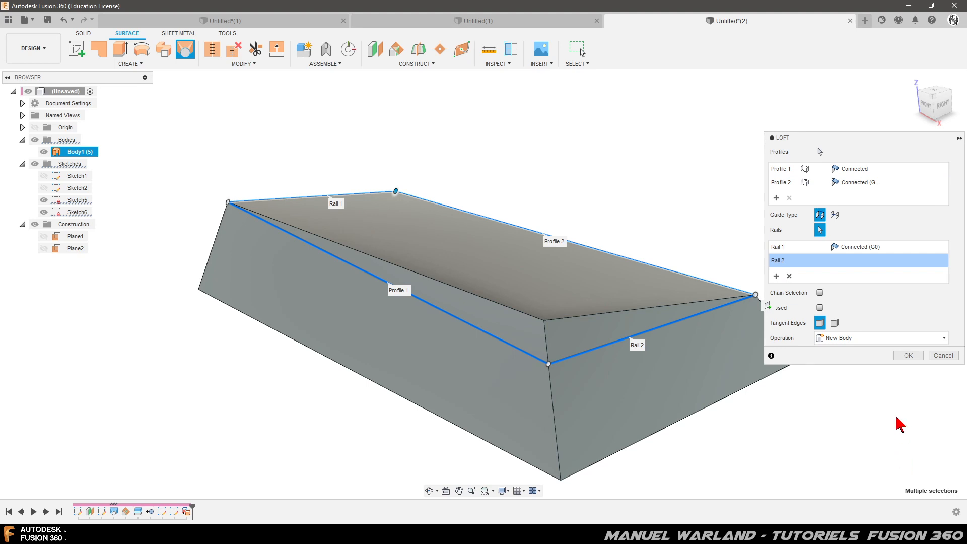
left_click(907, 355)
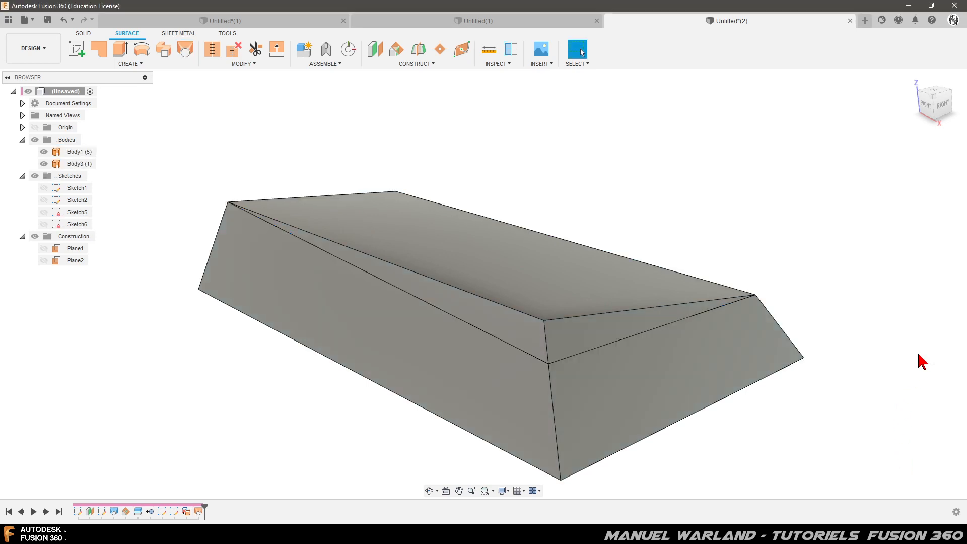
Step: Split the open block body Body1 with the lofted surface Body3 as splitting tool, with the splitting tool extended
middle_click_drag(830, 421, 695, 391, "shift")
left_click(441, 263)
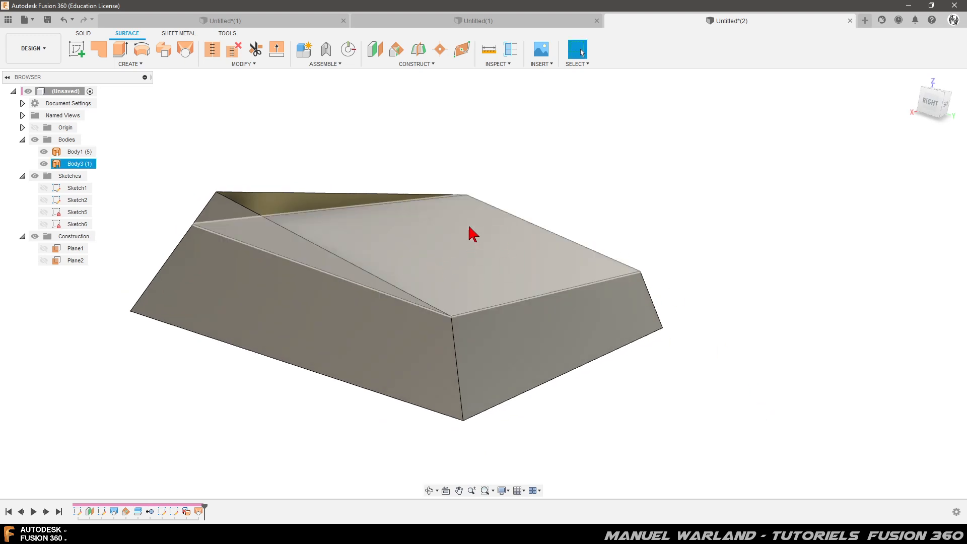
left_click(623, 438)
middle_click_drag(623, 438, 707, 427, "shift")
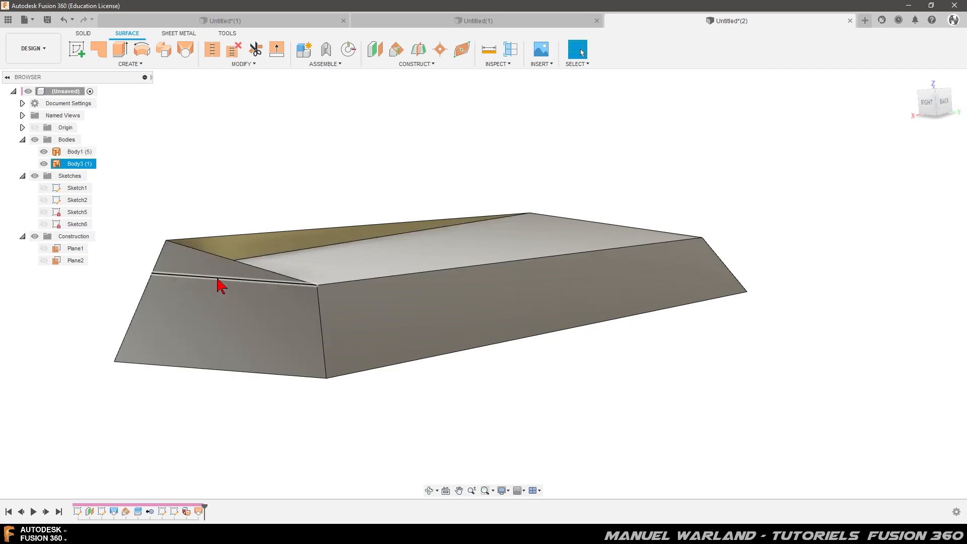
middle_click_drag(442, 425, 433, 352, "shift")
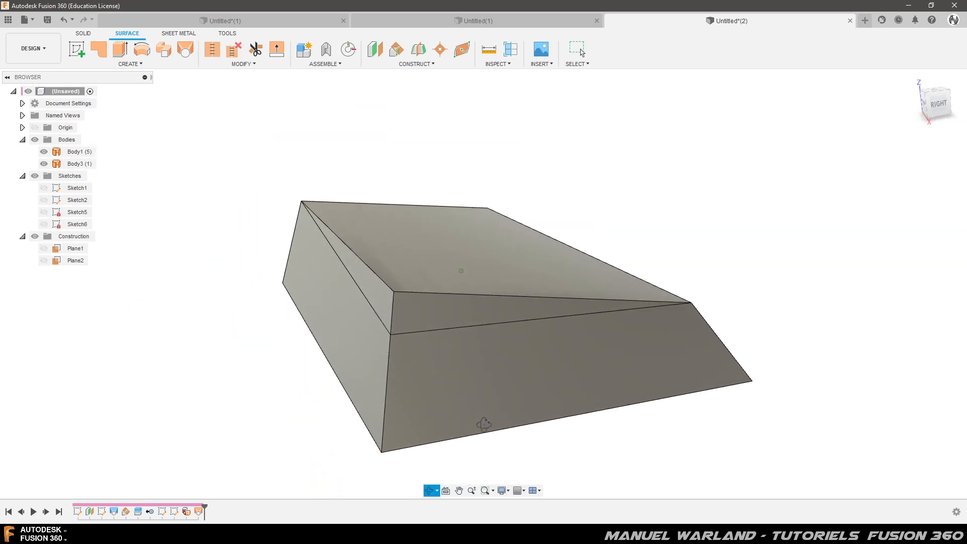
left_click(246, 65)
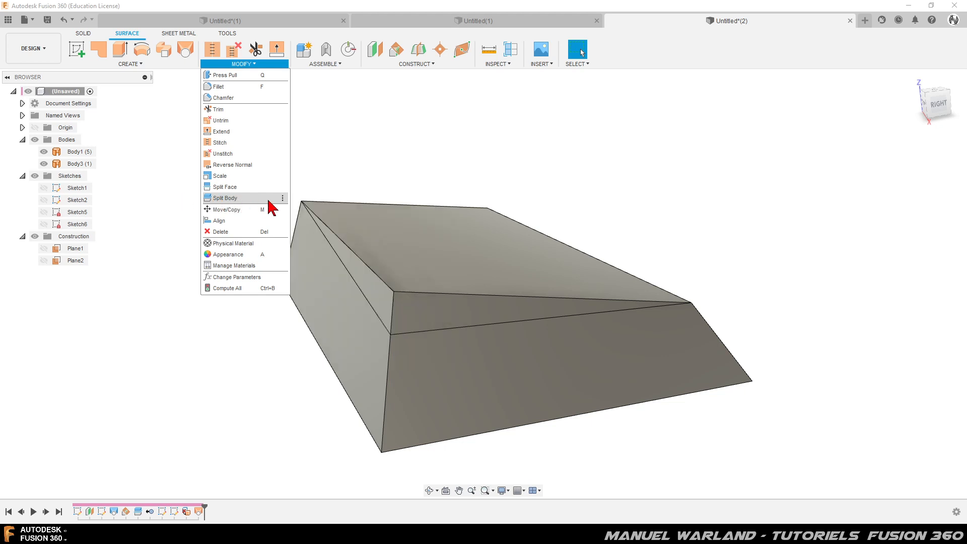
left_click(246, 200)
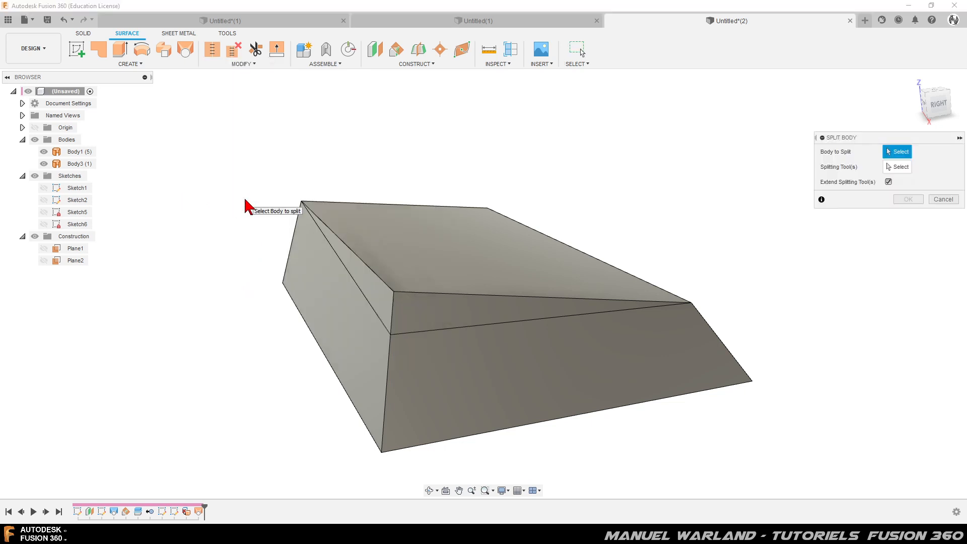
left_click(76, 152)
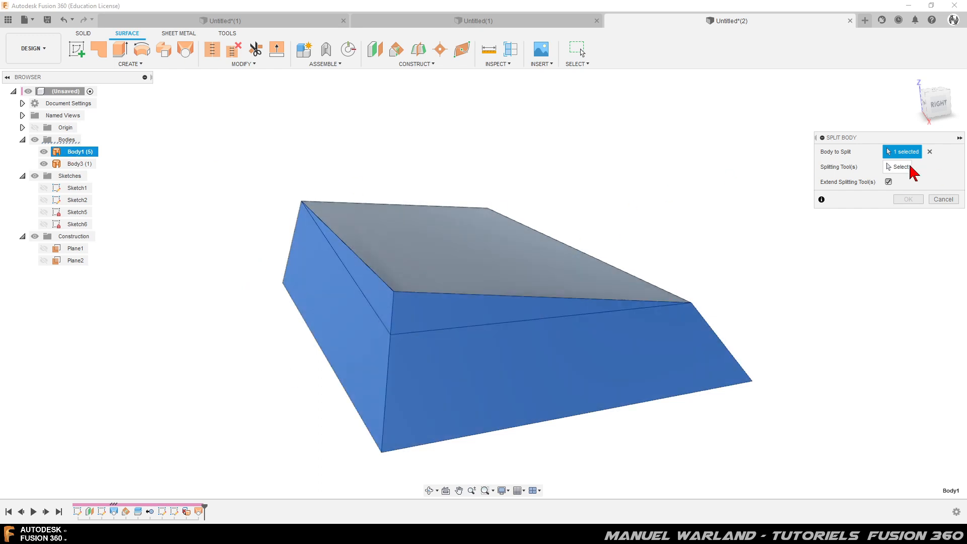
left_click(901, 167)
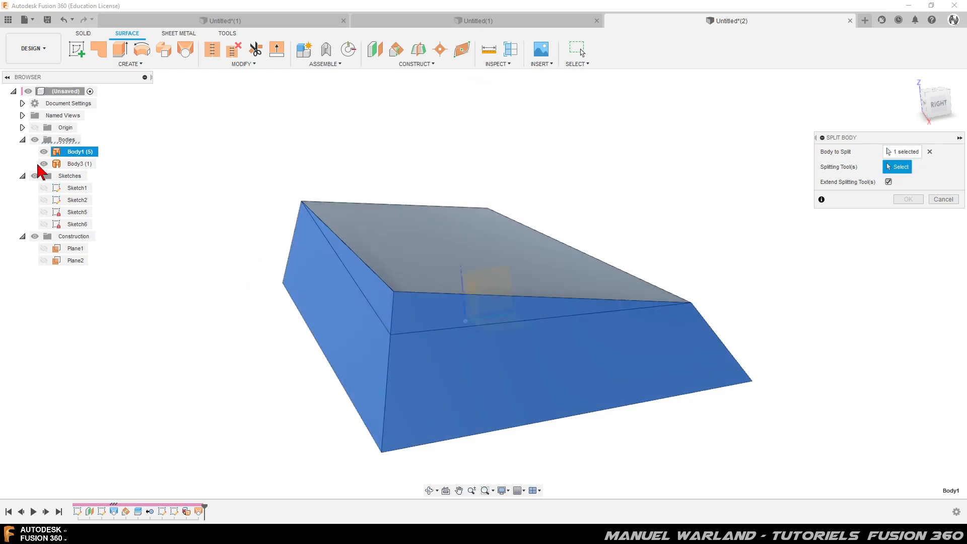
left_click(71, 164)
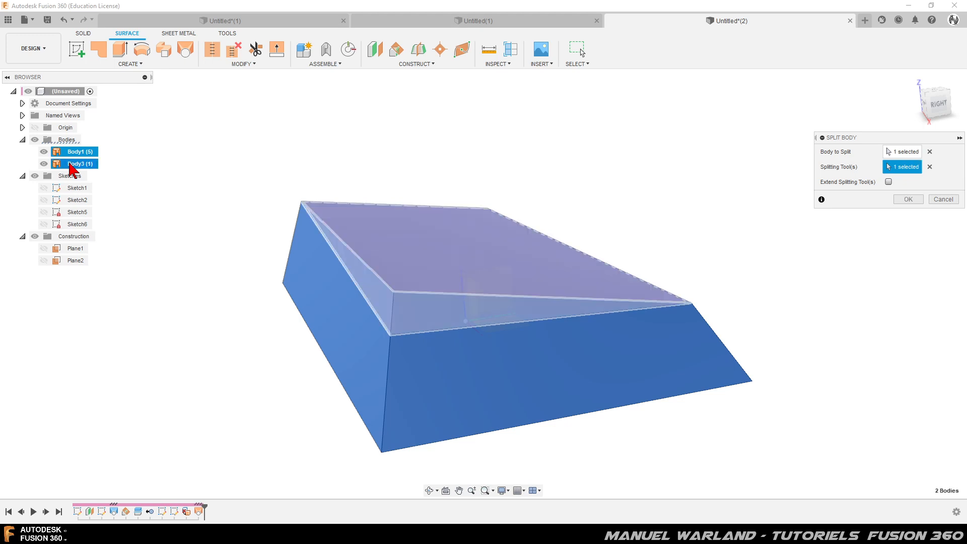
left_click(888, 181)
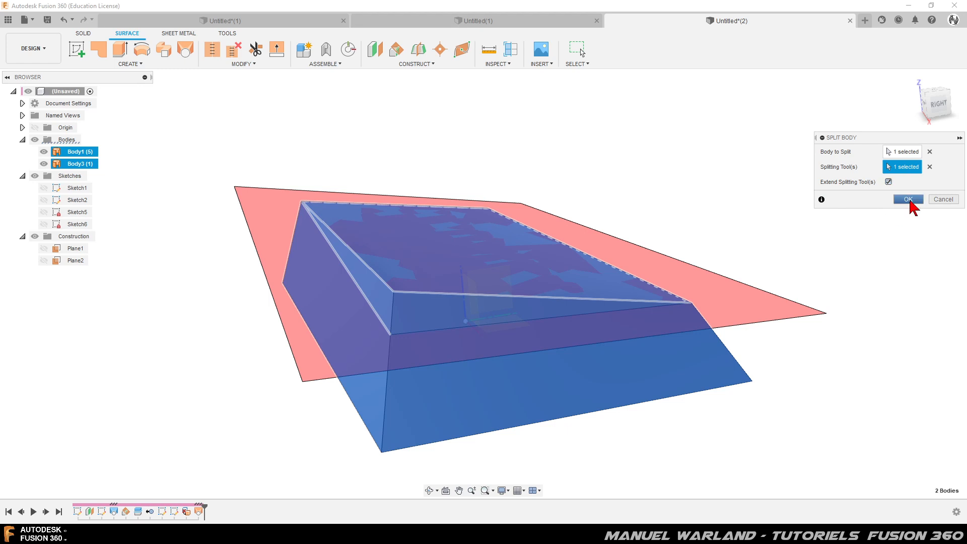
left_click(909, 199)
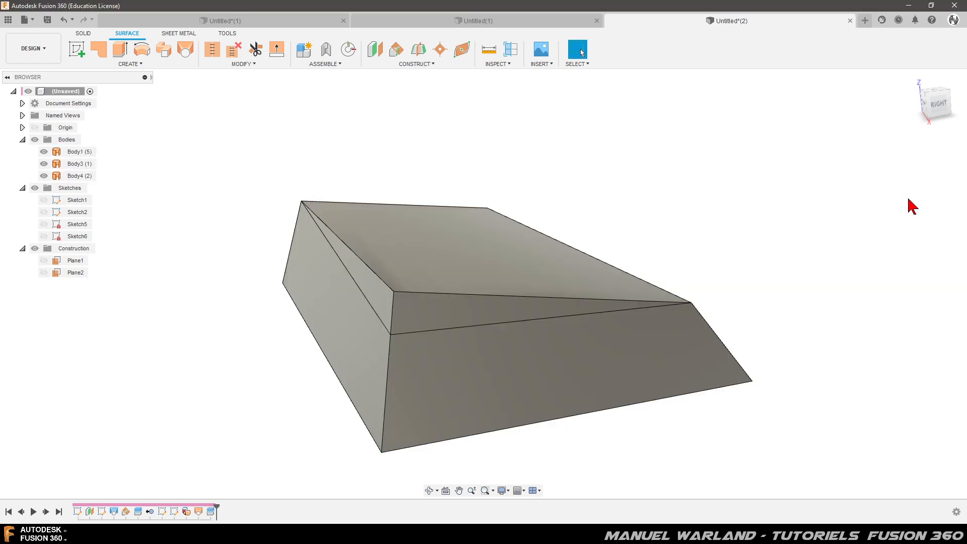
Step: Remove the leftover split piece Body4 above the lofted surface with the Remove command
left_click(81, 180)
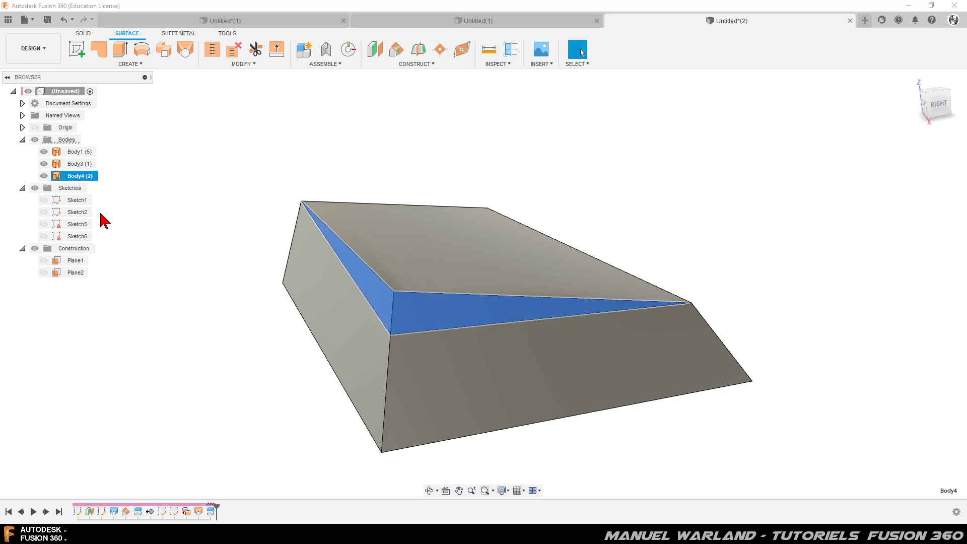
left_click(44, 176)
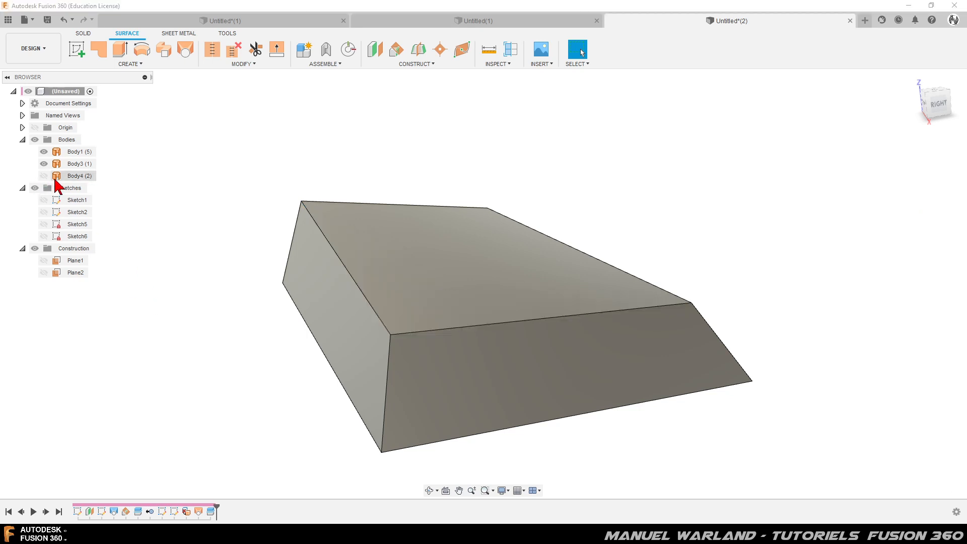
right_click(56, 177)
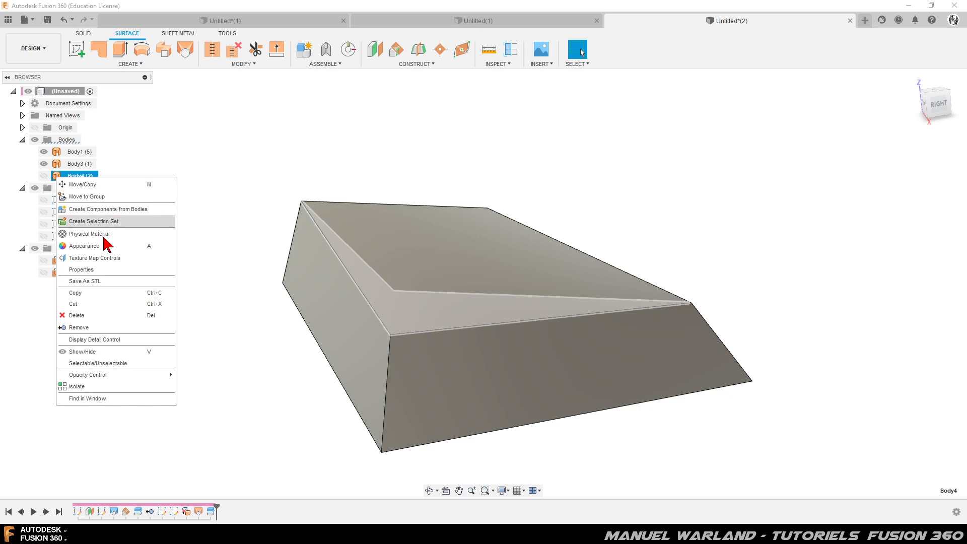
left_click(90, 328)
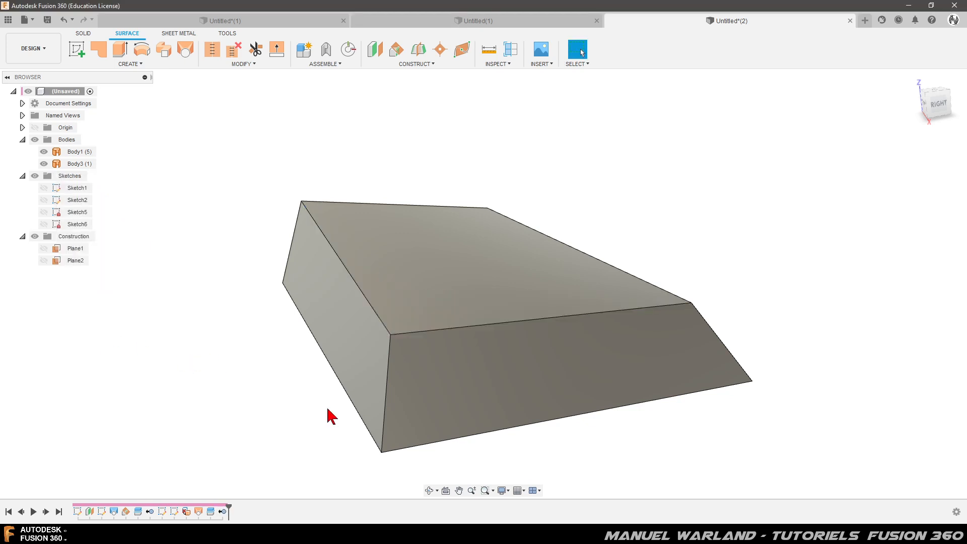
Step: Stitch Body1 and the lofted surface Body3 into one new body with a 0.10 mm tolerance
middle_click_drag(729, 442, 707, 438, "shift")
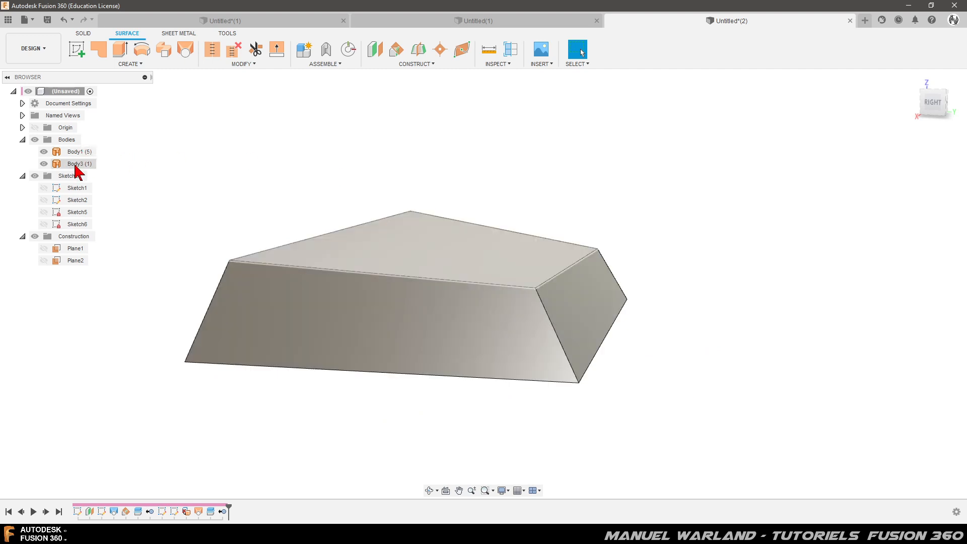
left_click(45, 165)
left_click(44, 166)
left_click(47, 154)
left_click(47, 154)
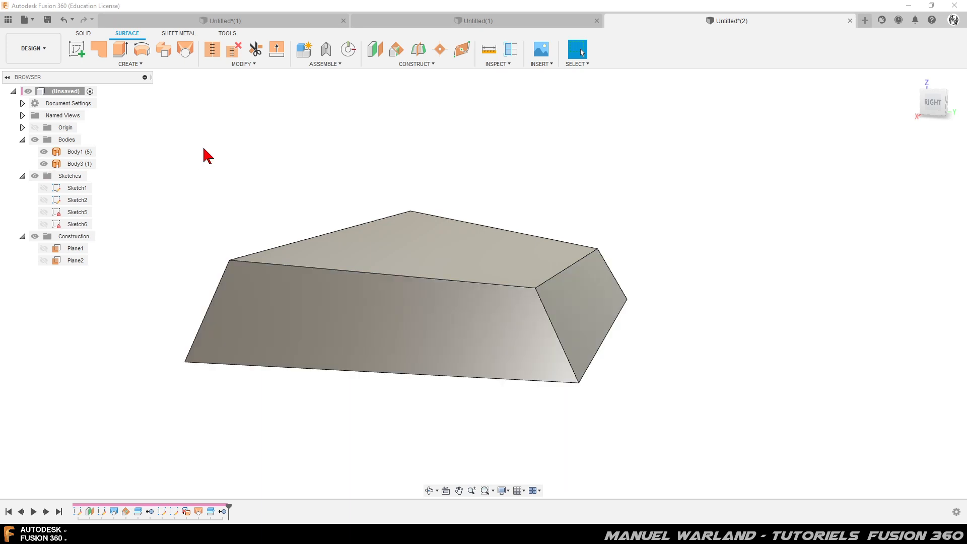
left_click(211, 52)
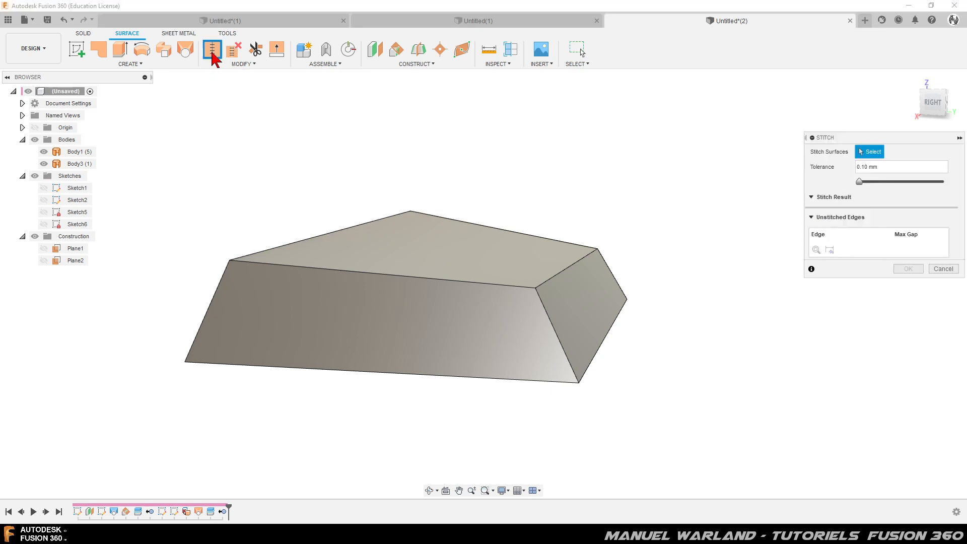
left_click(68, 153)
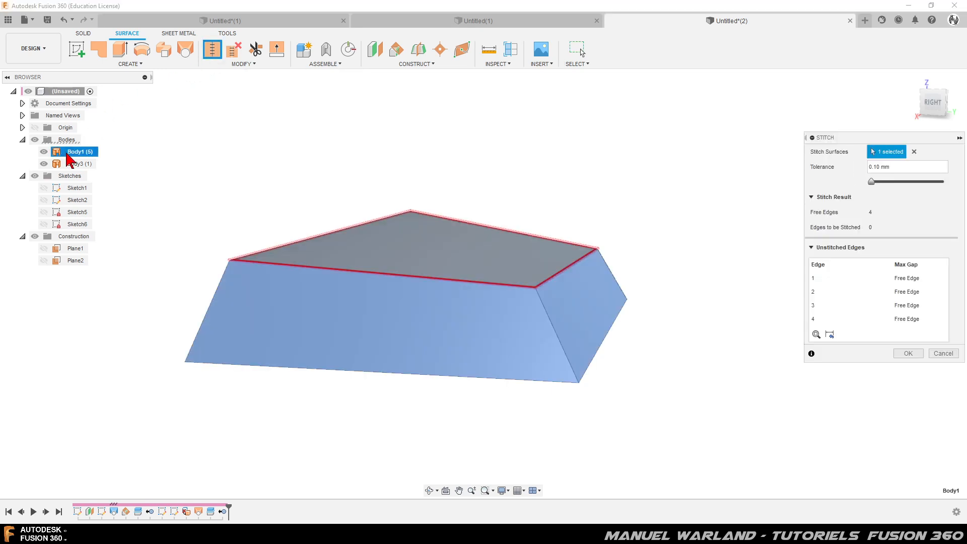
left_click(75, 164)
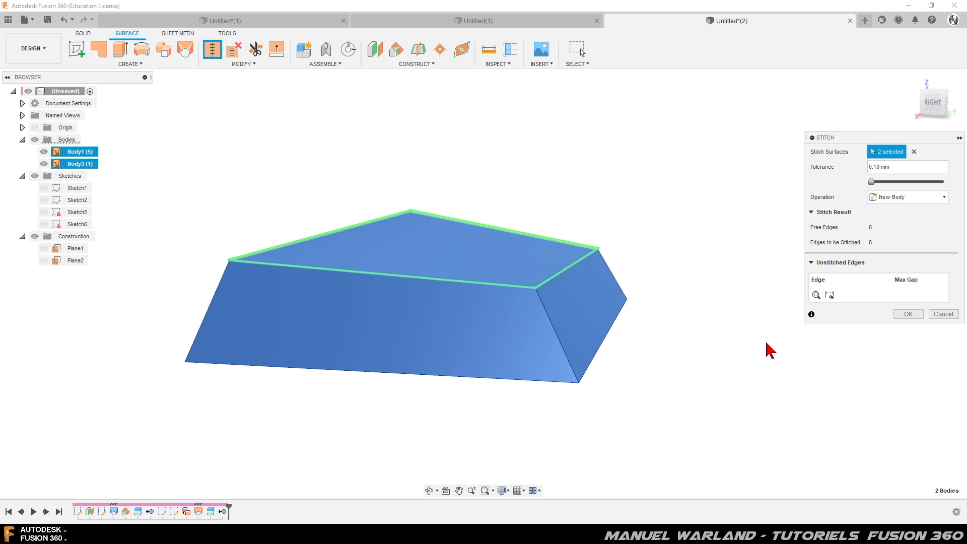
left_click(909, 315)
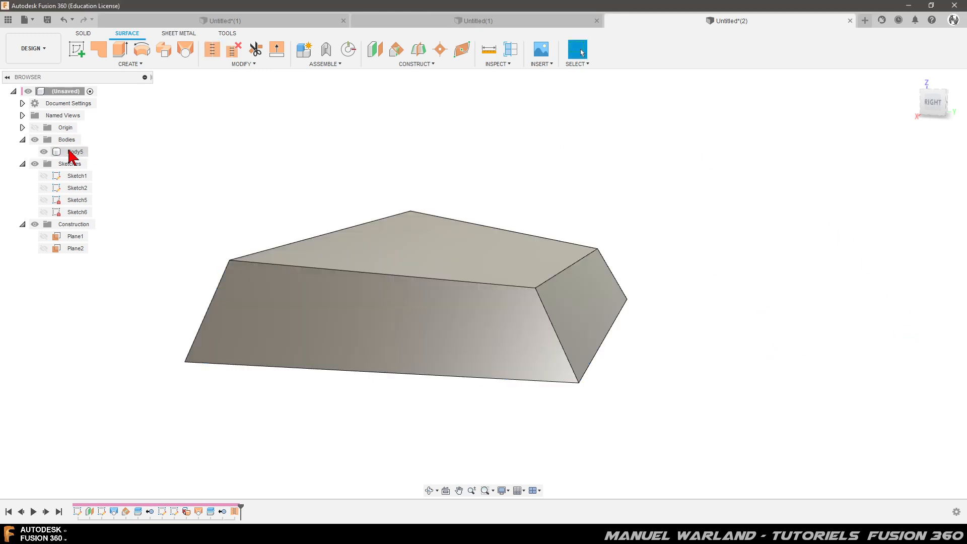
Step: Preview a section analysis of the stitched body through the YZ plane to check its interior, without keeping it
left_click(72, 152)
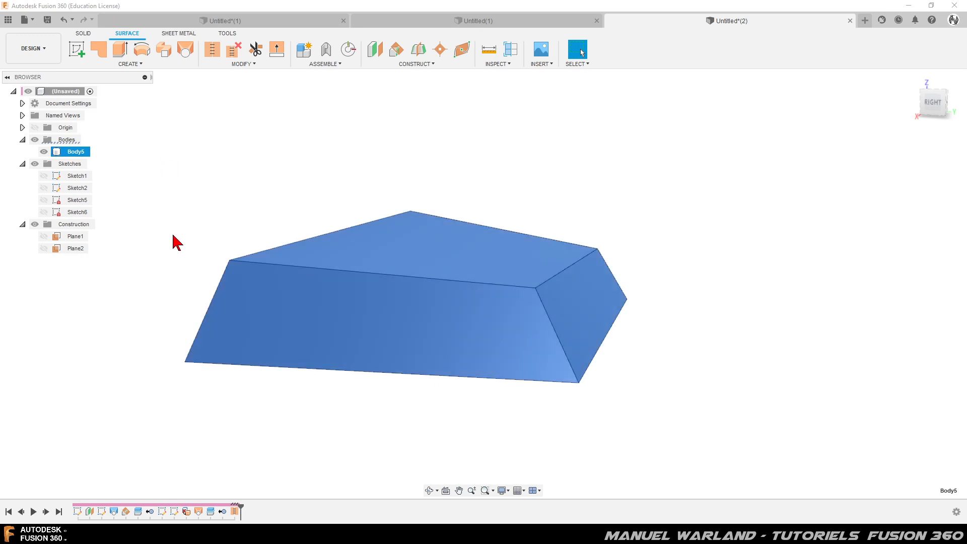
left_click(510, 49)
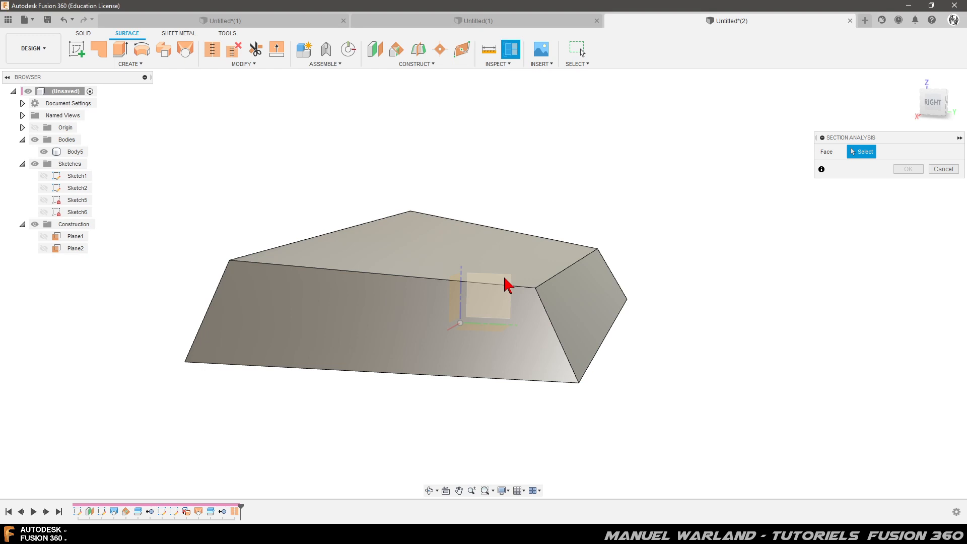
left_click(488, 297)
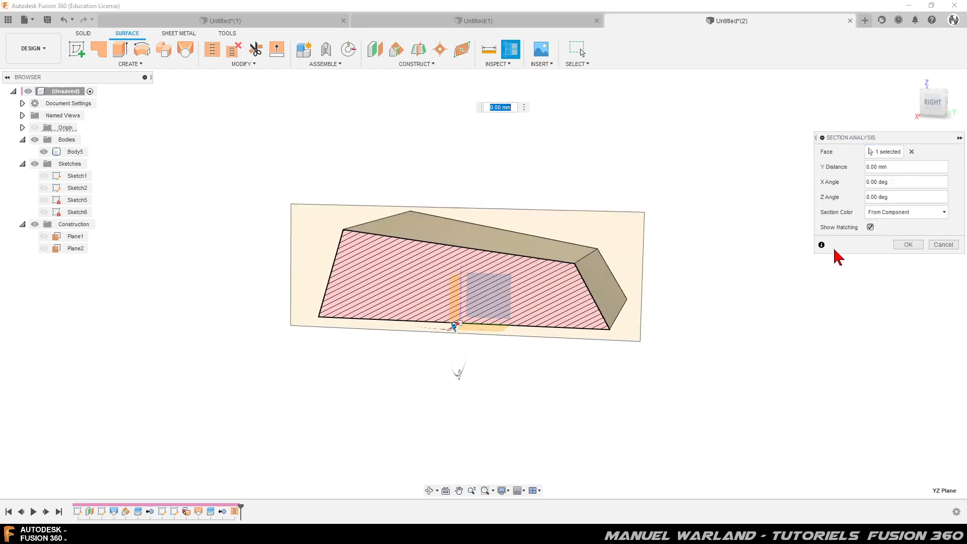
left_click(941, 245)
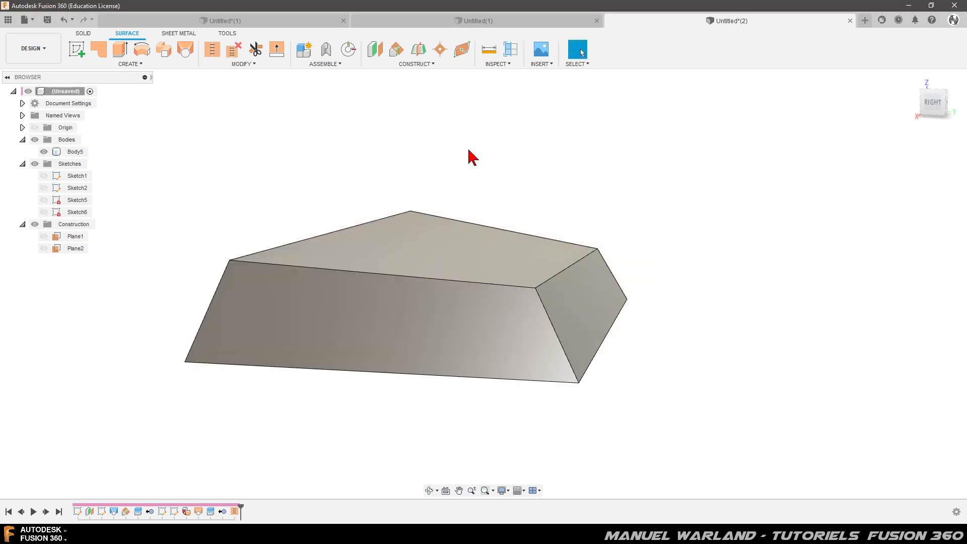
Step: Switch to the solid modelling tools, inspect the cut block from several sides and return to the home view
left_click(81, 36)
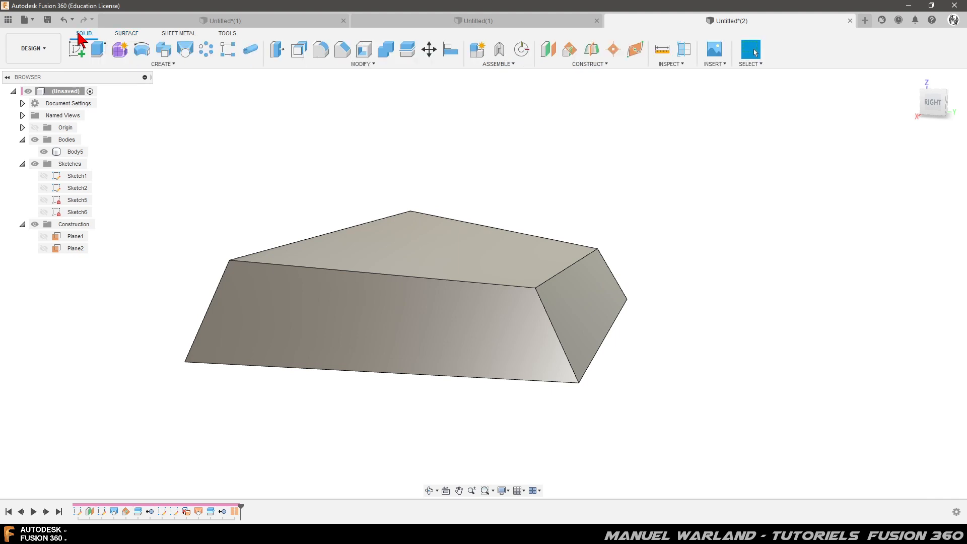
middle_click_drag(723, 246, 688, 365, "shift")
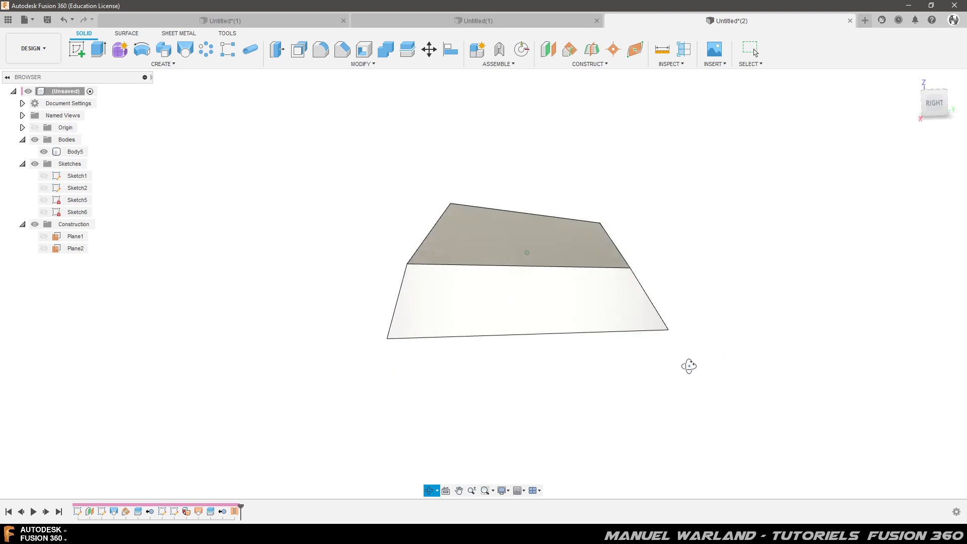
middle_click_drag(478, 385, 502, 384, "shift")
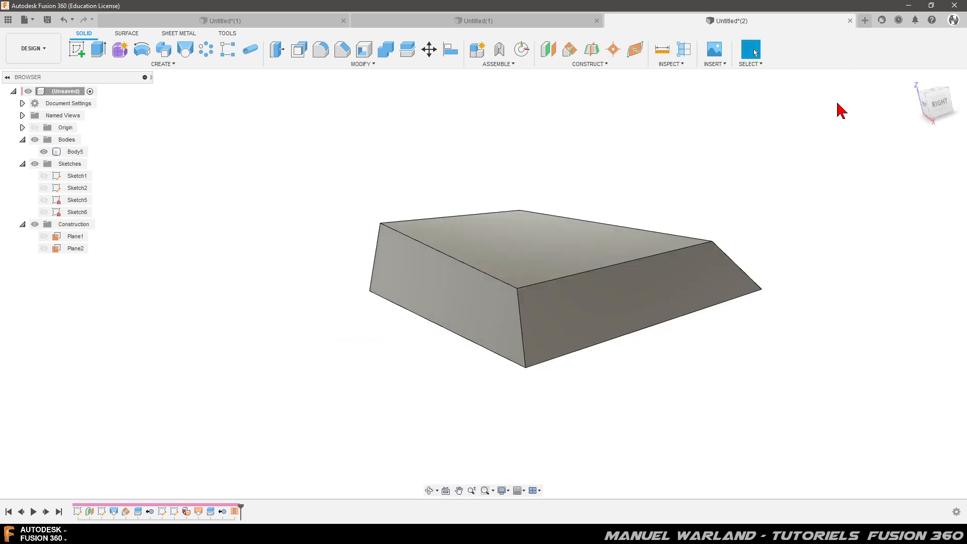
left_click(912, 78)
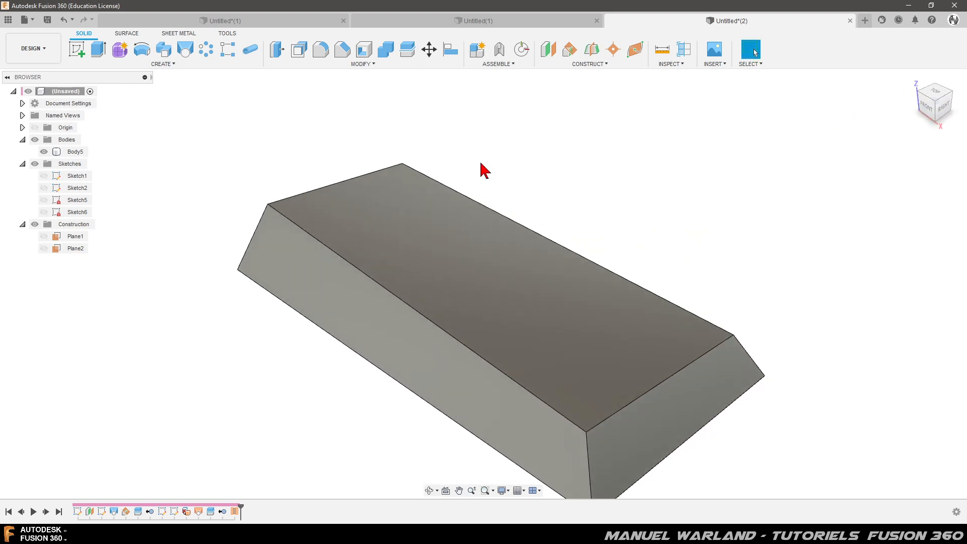